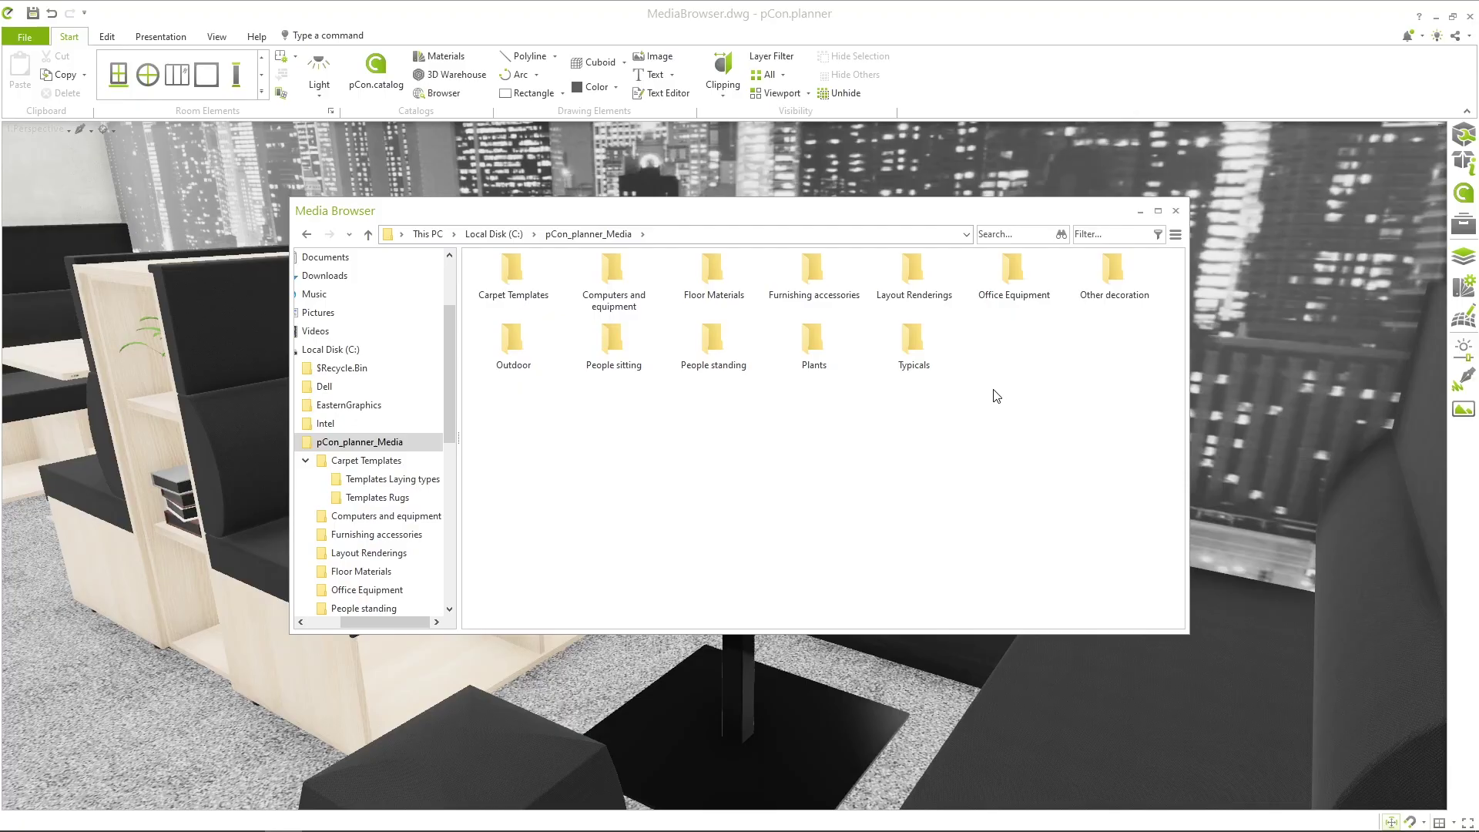
Place Coffee_Cup.dwg from Office Equipment on the lounge table, then return to pCon_planner_Media
double_click(1013, 277)
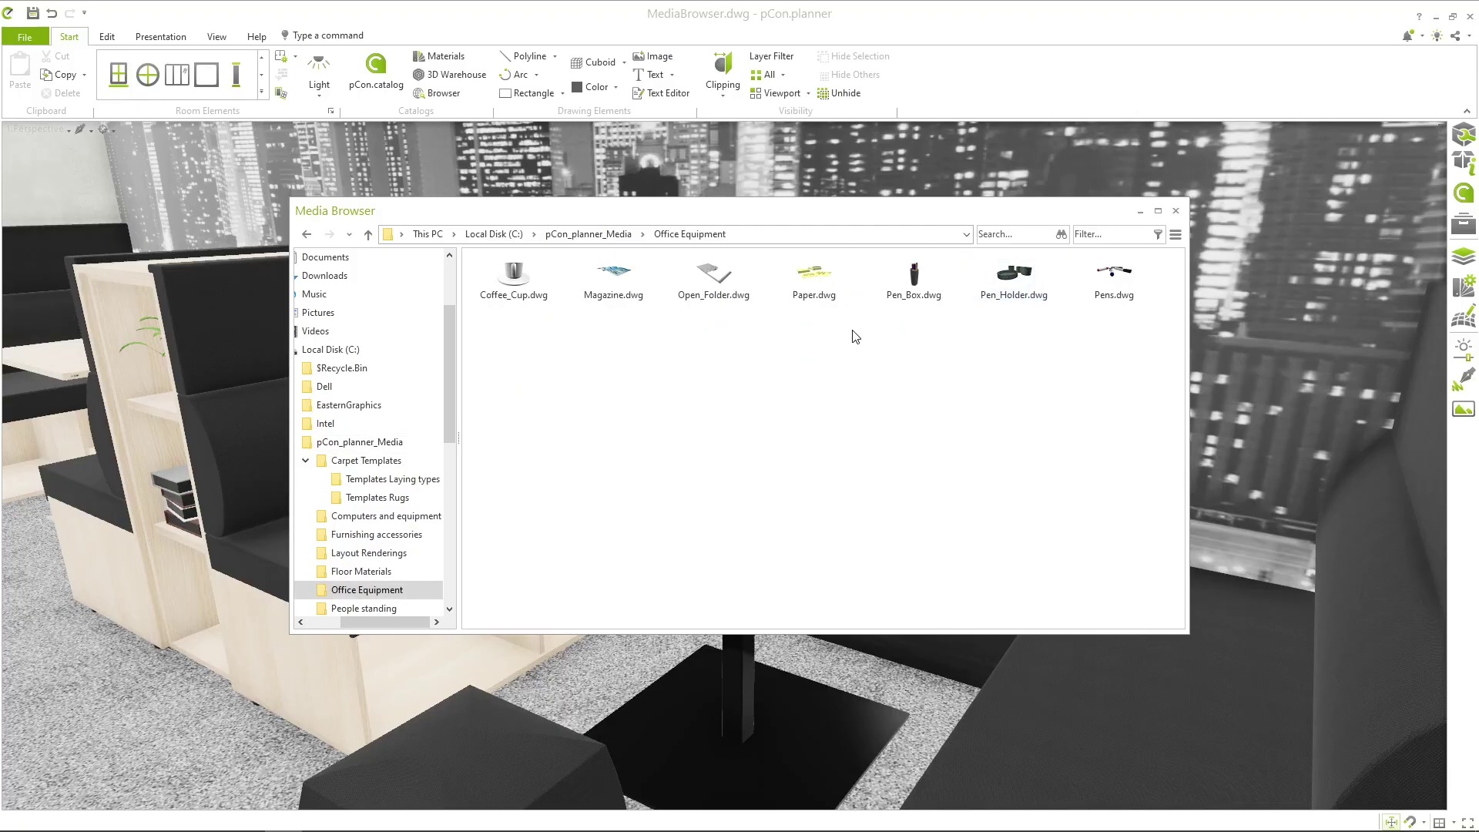
double_click(513, 281)
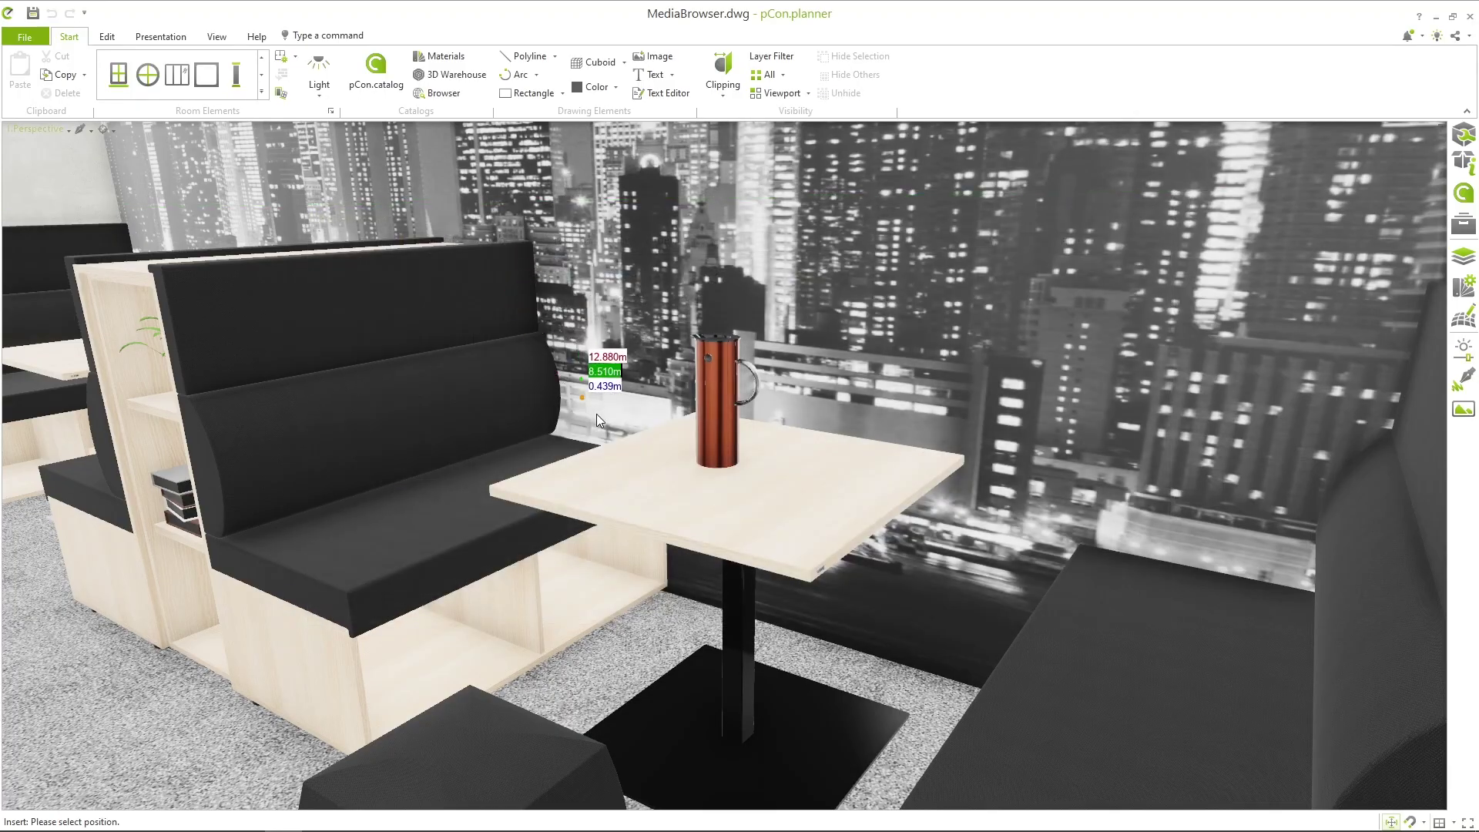
left_click(773, 524)
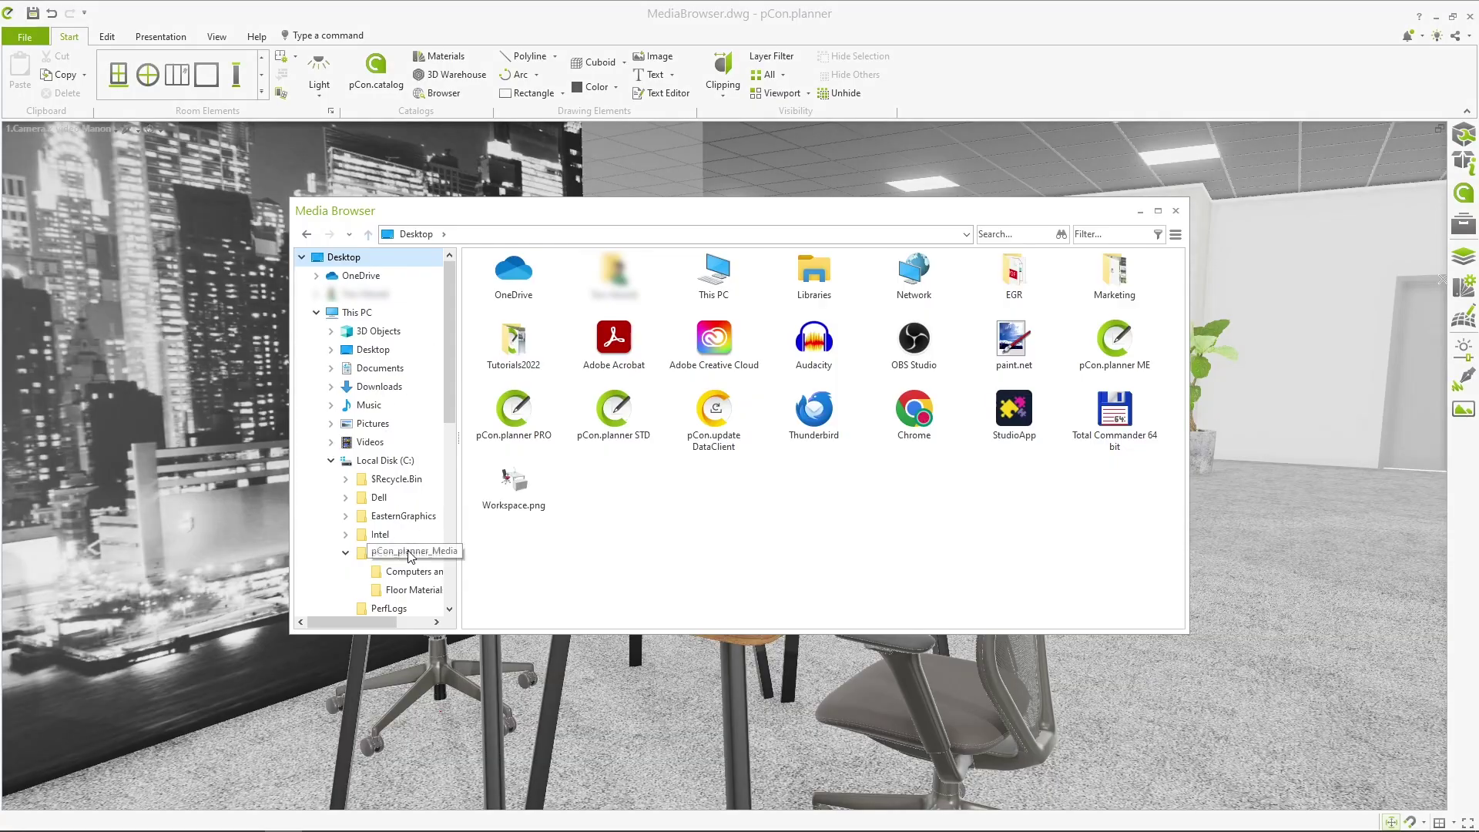
left_click(409, 551)
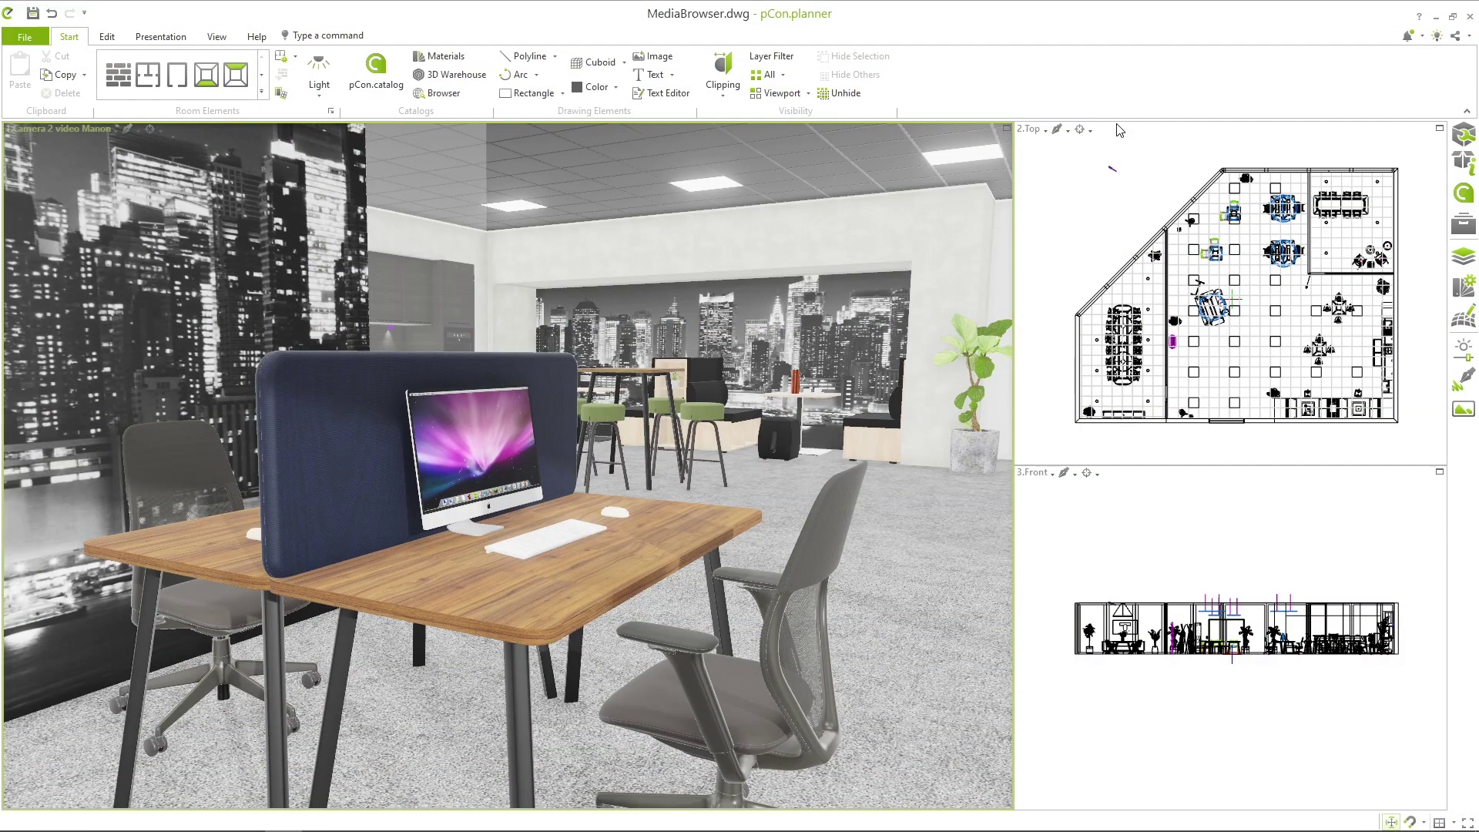
Open the local content Media Browser to save the iMac desk setup as a symbol
left_click(1458, 223)
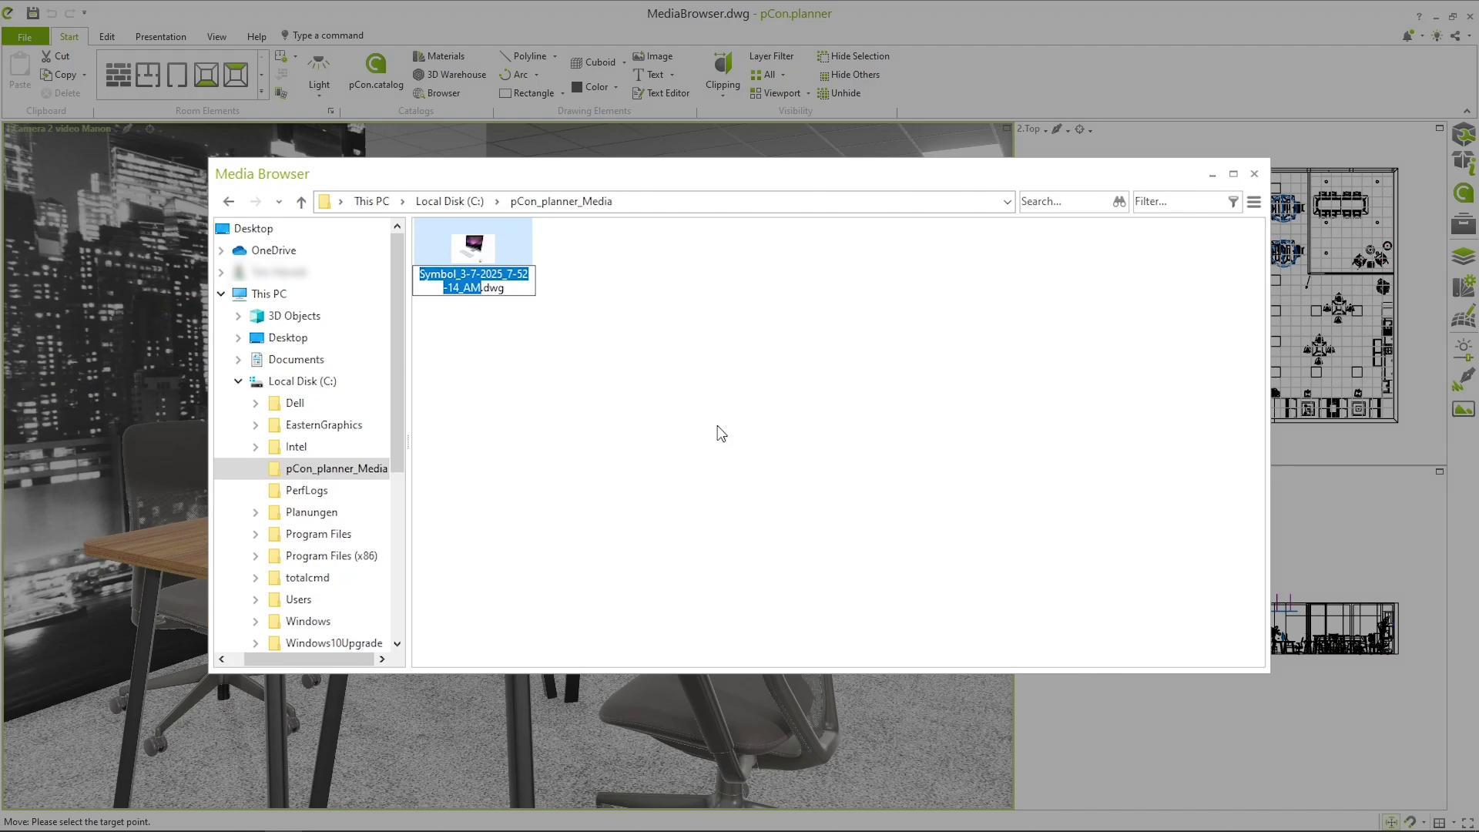
Name the symbol file Setup.dwg and place a forward-facing copy on another desk
type("Setup")
left_click(721, 433)
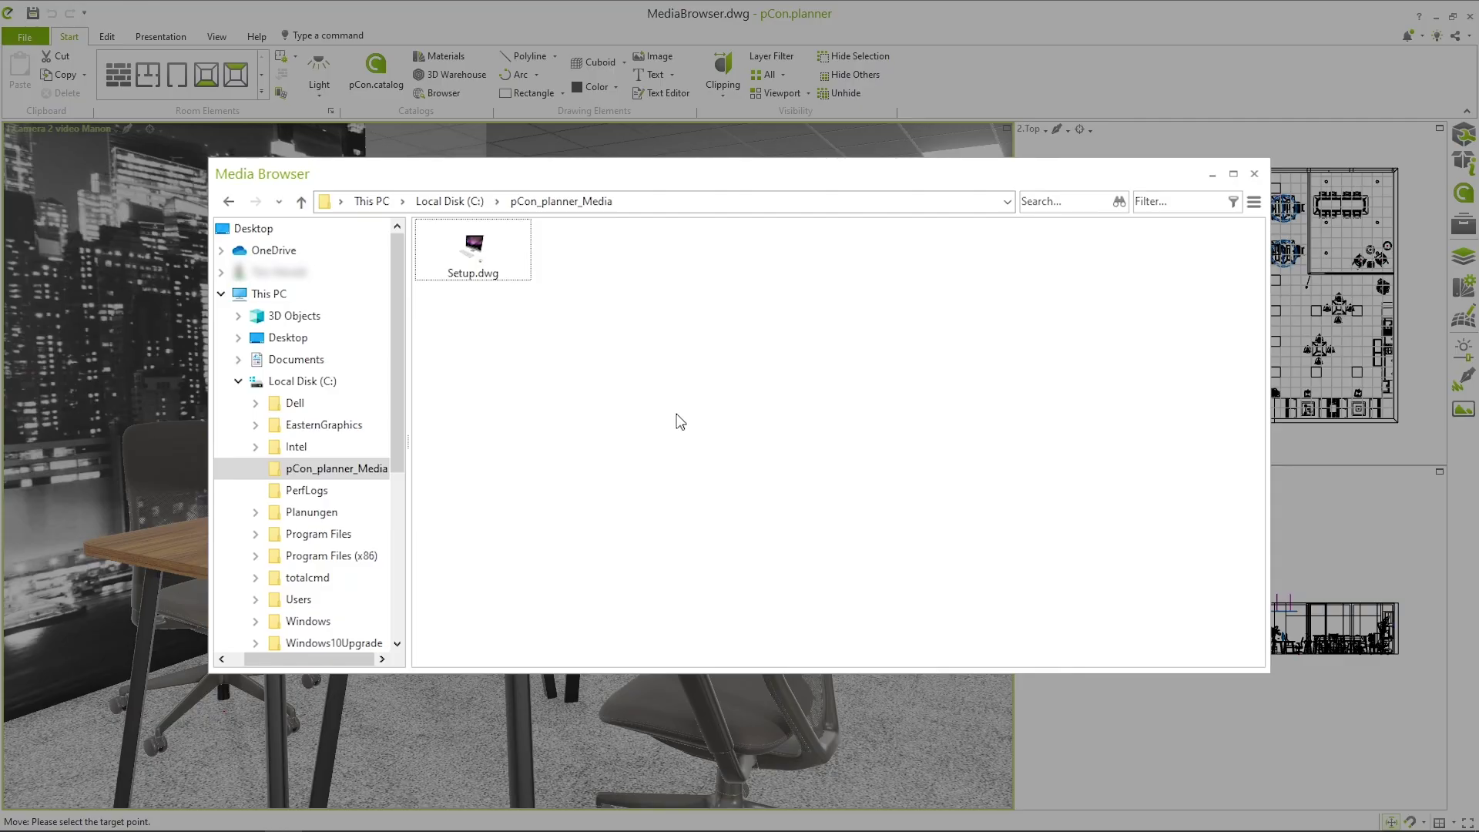
double_click(477, 254)
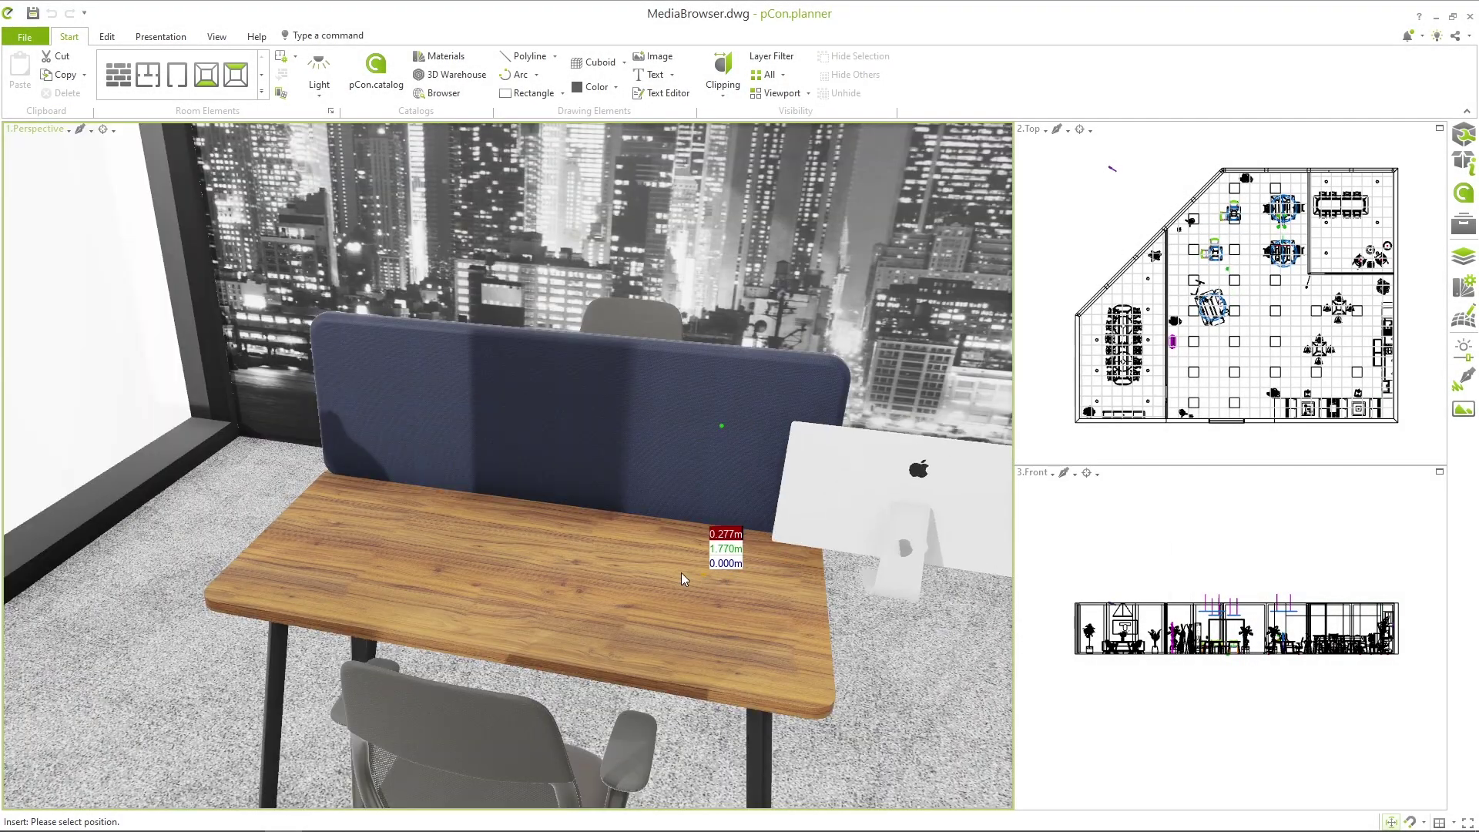
left_click(678, 530)
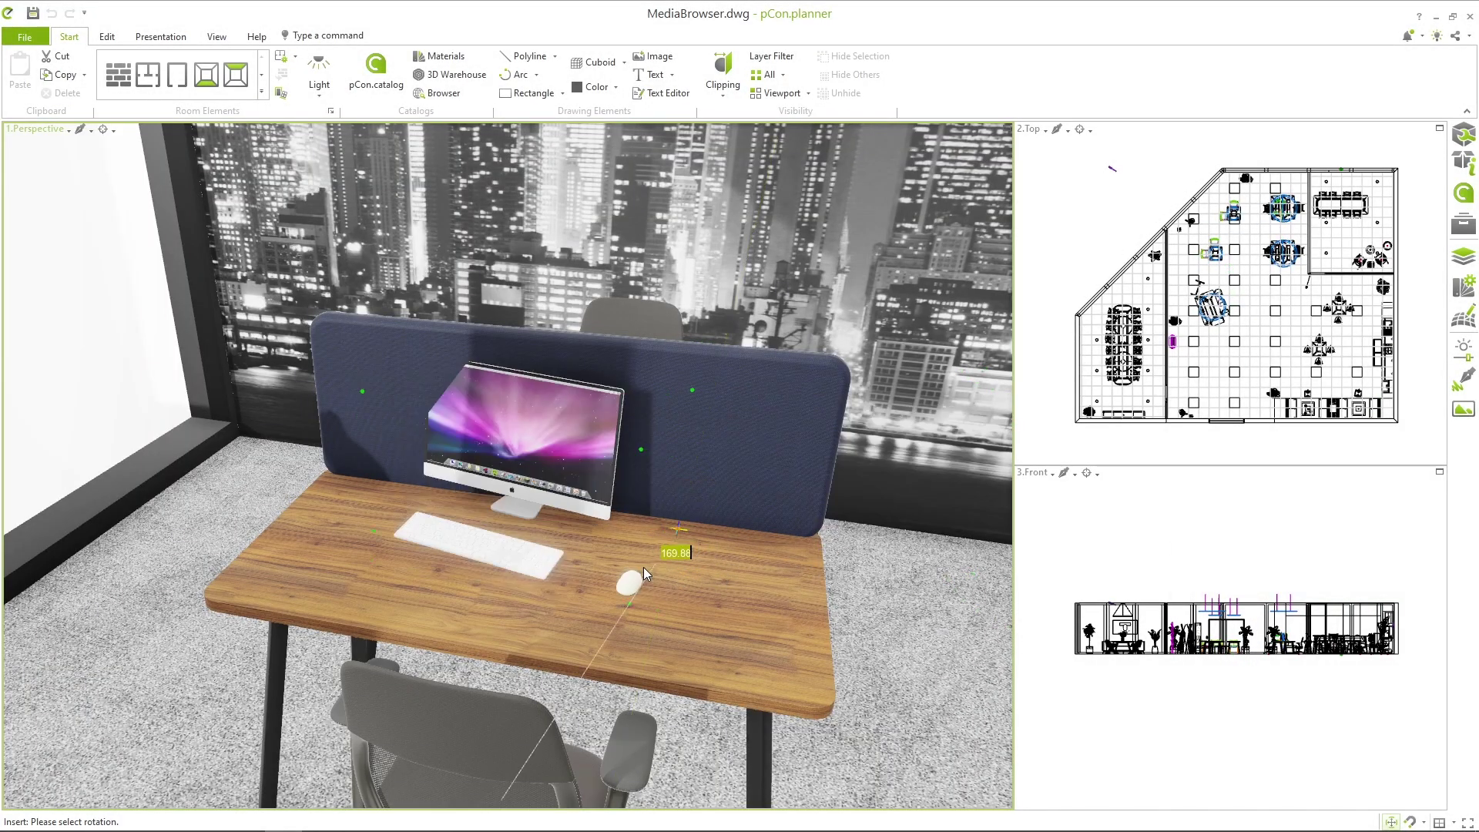
left_click(654, 583)
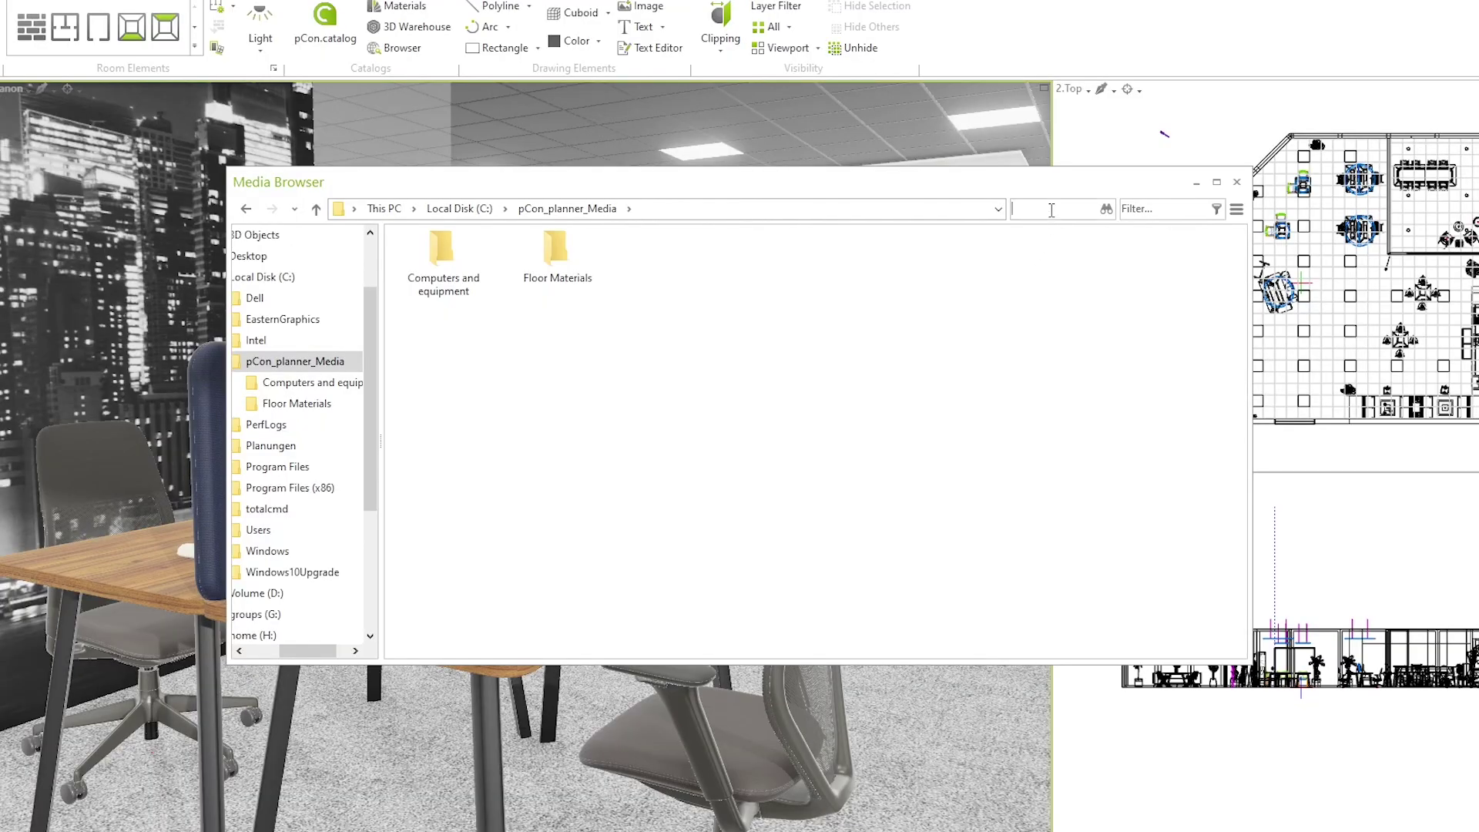
Search the library for 'Curved' to find Curved_TV.dwg, then close the Media Browser
type("d")
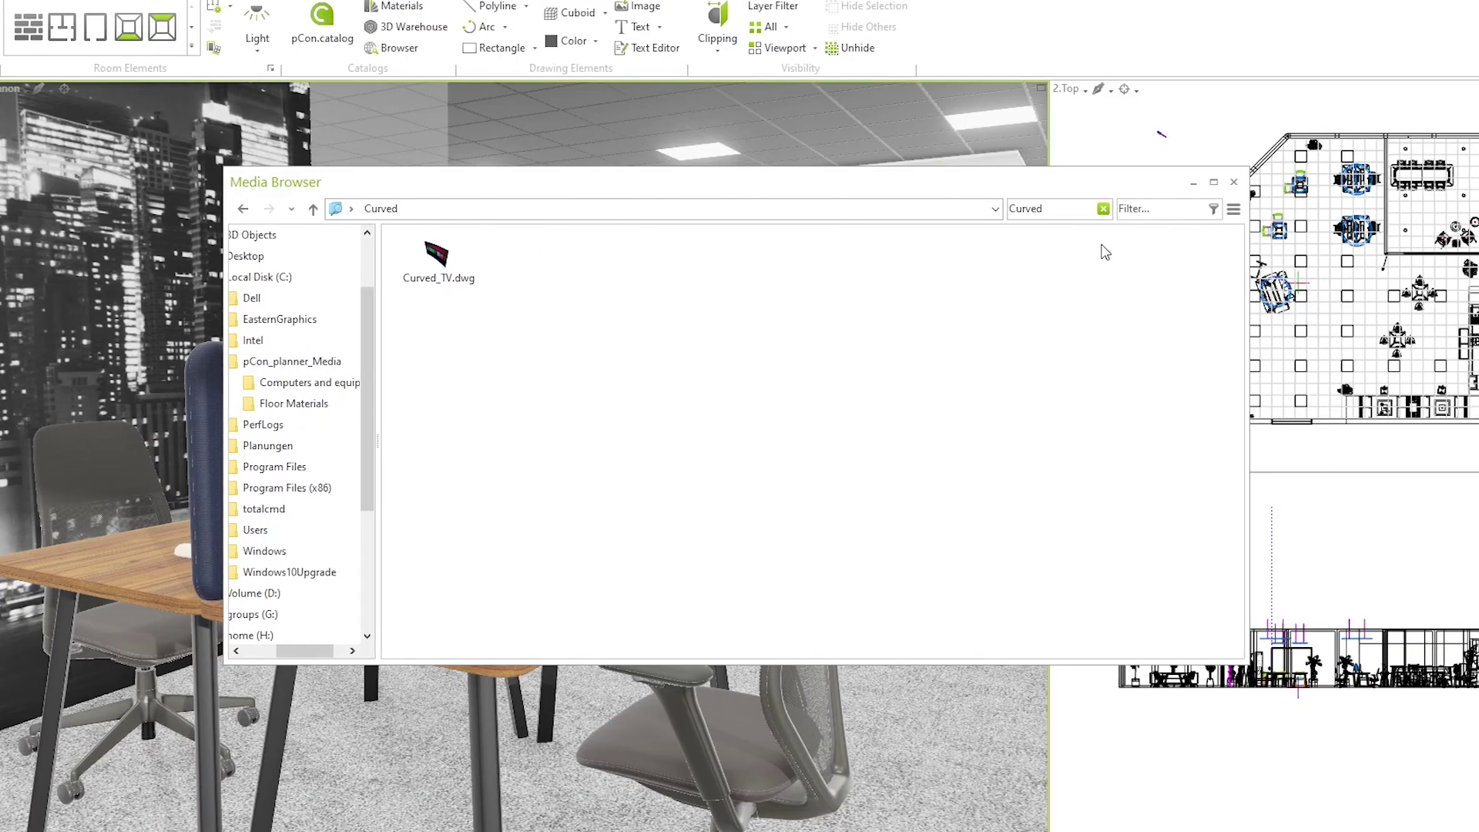
left_click(1236, 209)
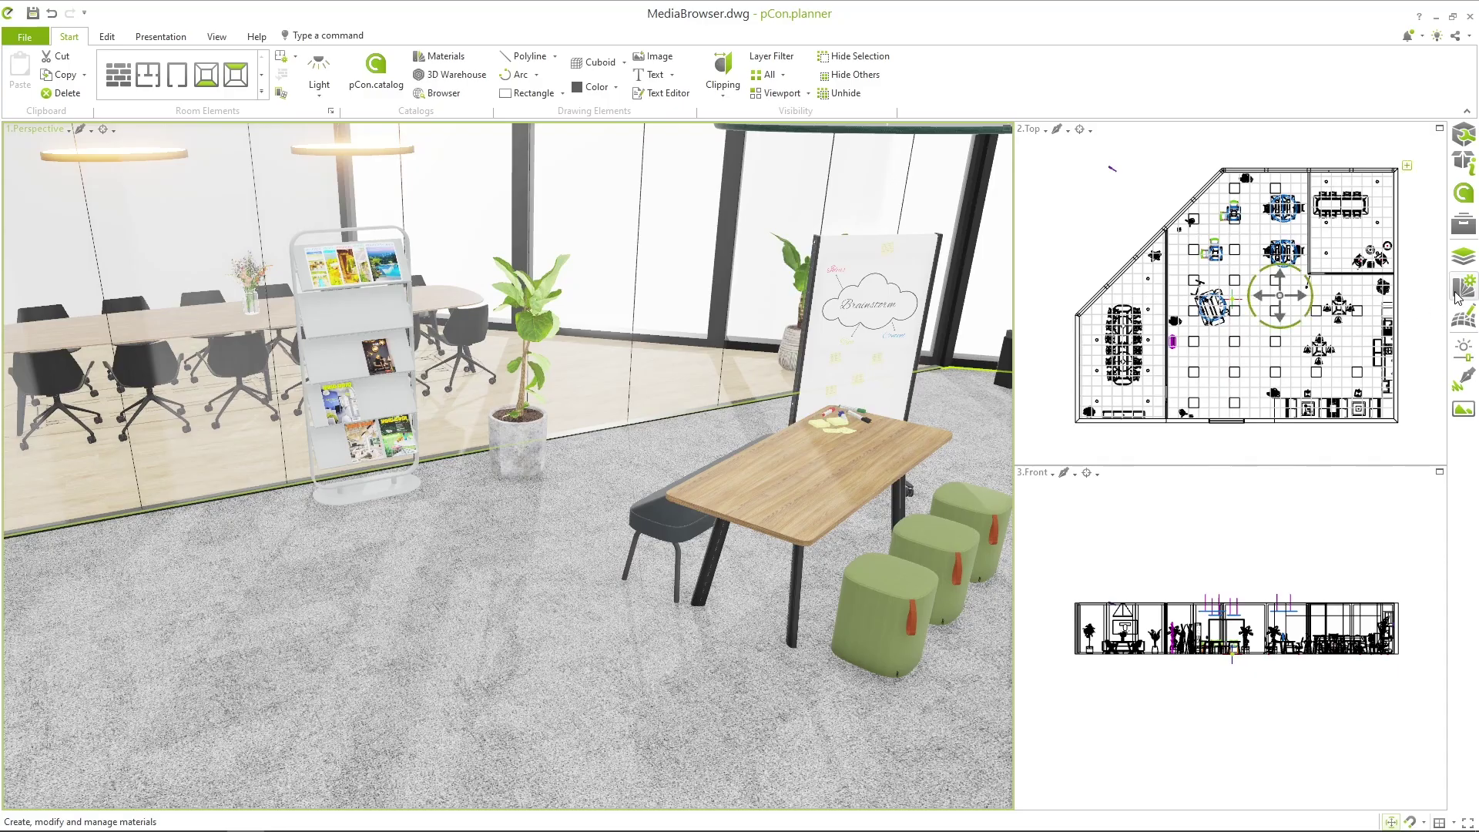
Drag the carpet material from the Material Editor into the Floor Materials folder
left_click(1457, 295)
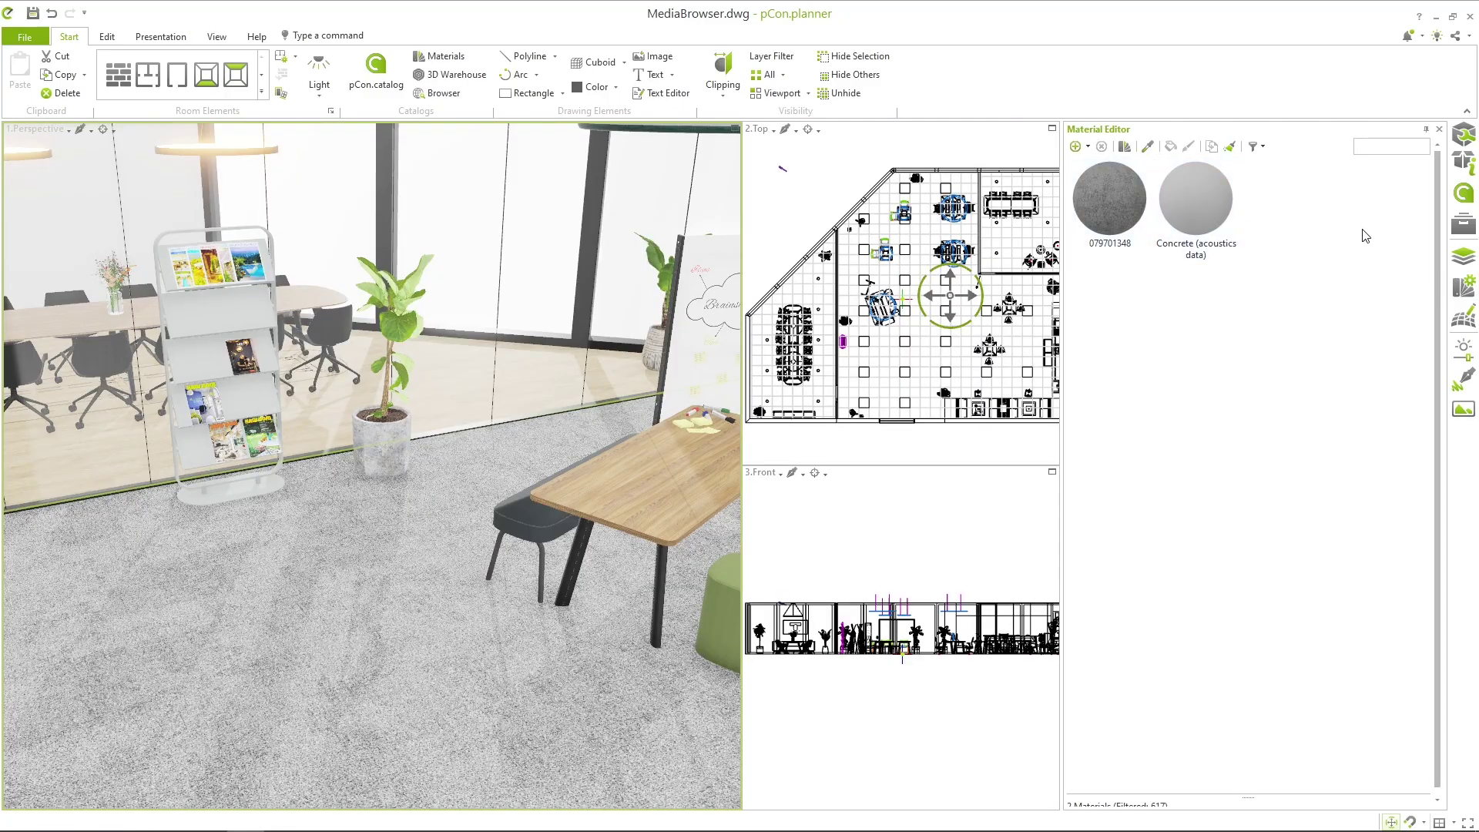
left_click(1460, 230)
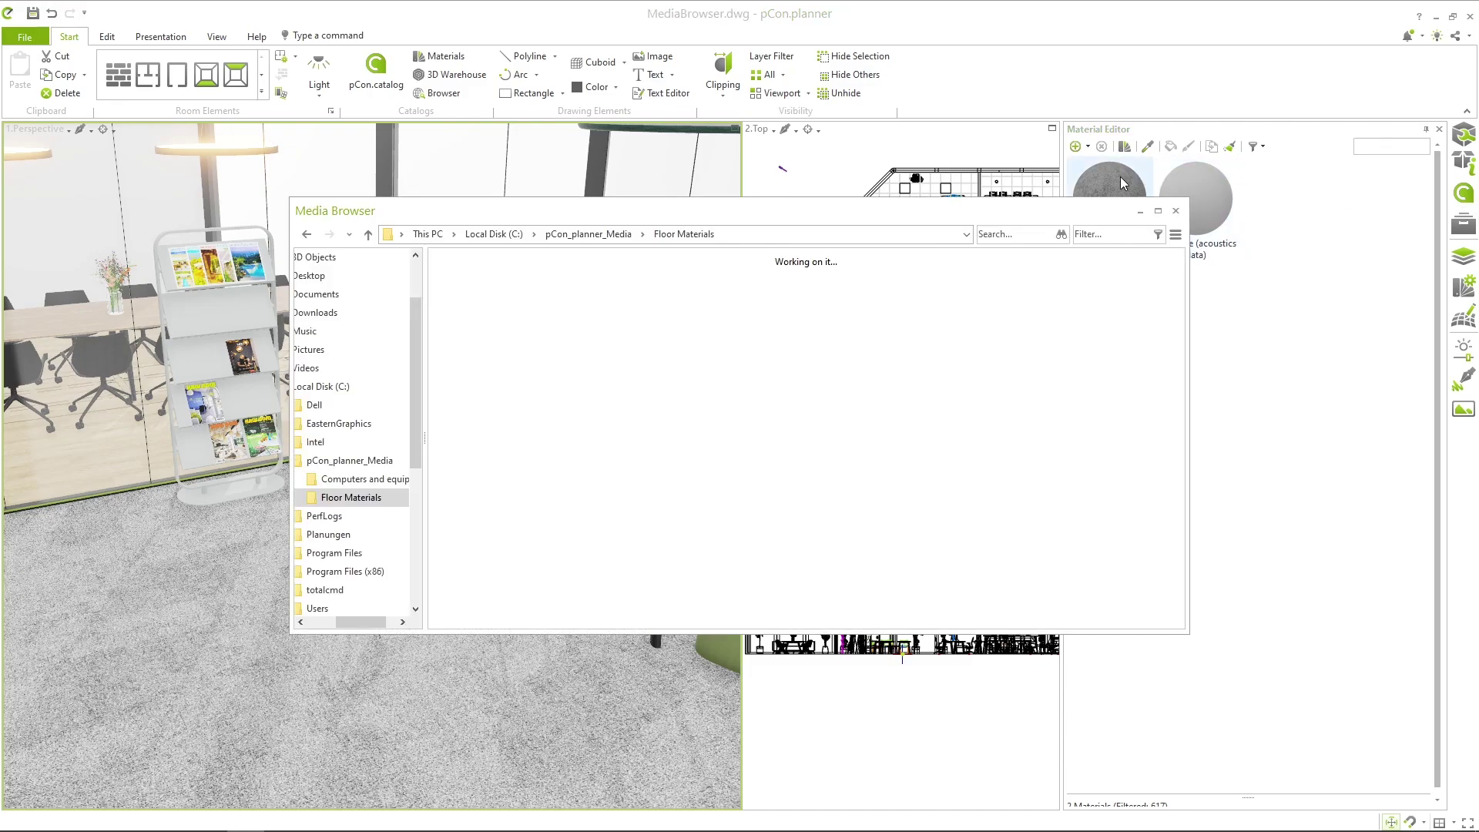
left_click_drag(1121, 178, 923, 210)
left_click_drag(703, 304, 707, 309)
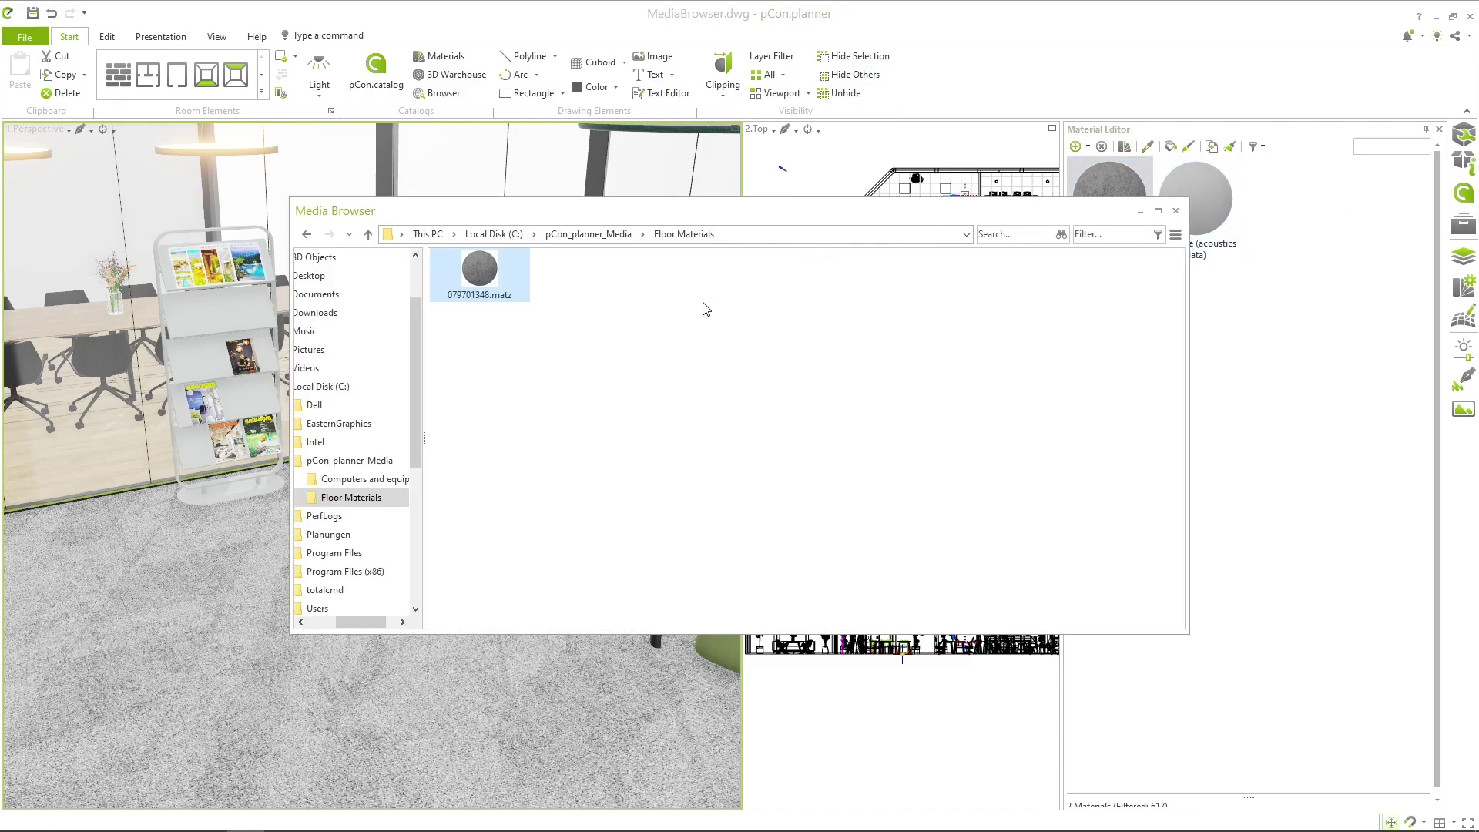
Rename the stored material file to Carpet1.matz
right_click(498, 274)
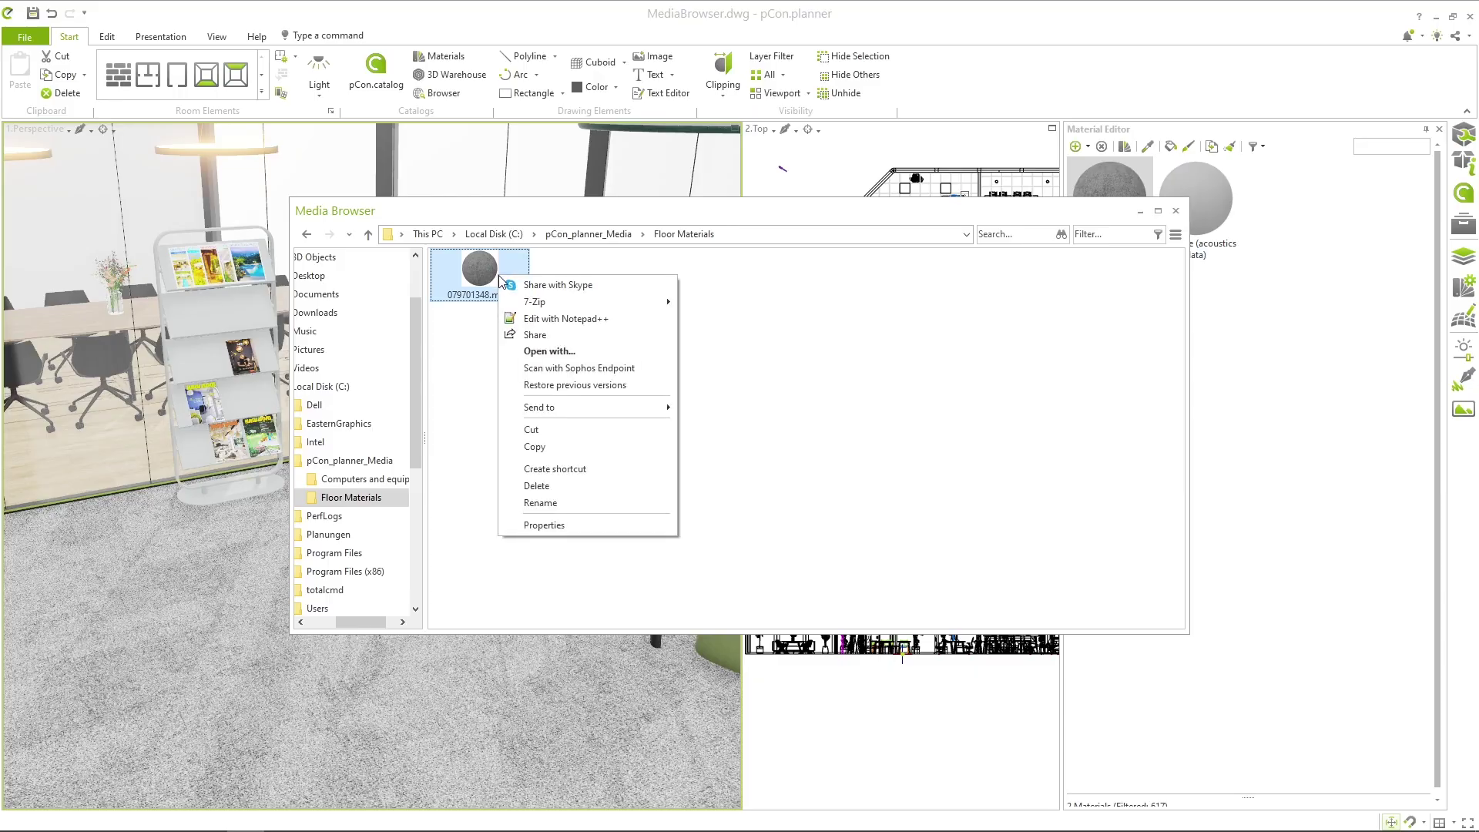
left_click(571, 514)
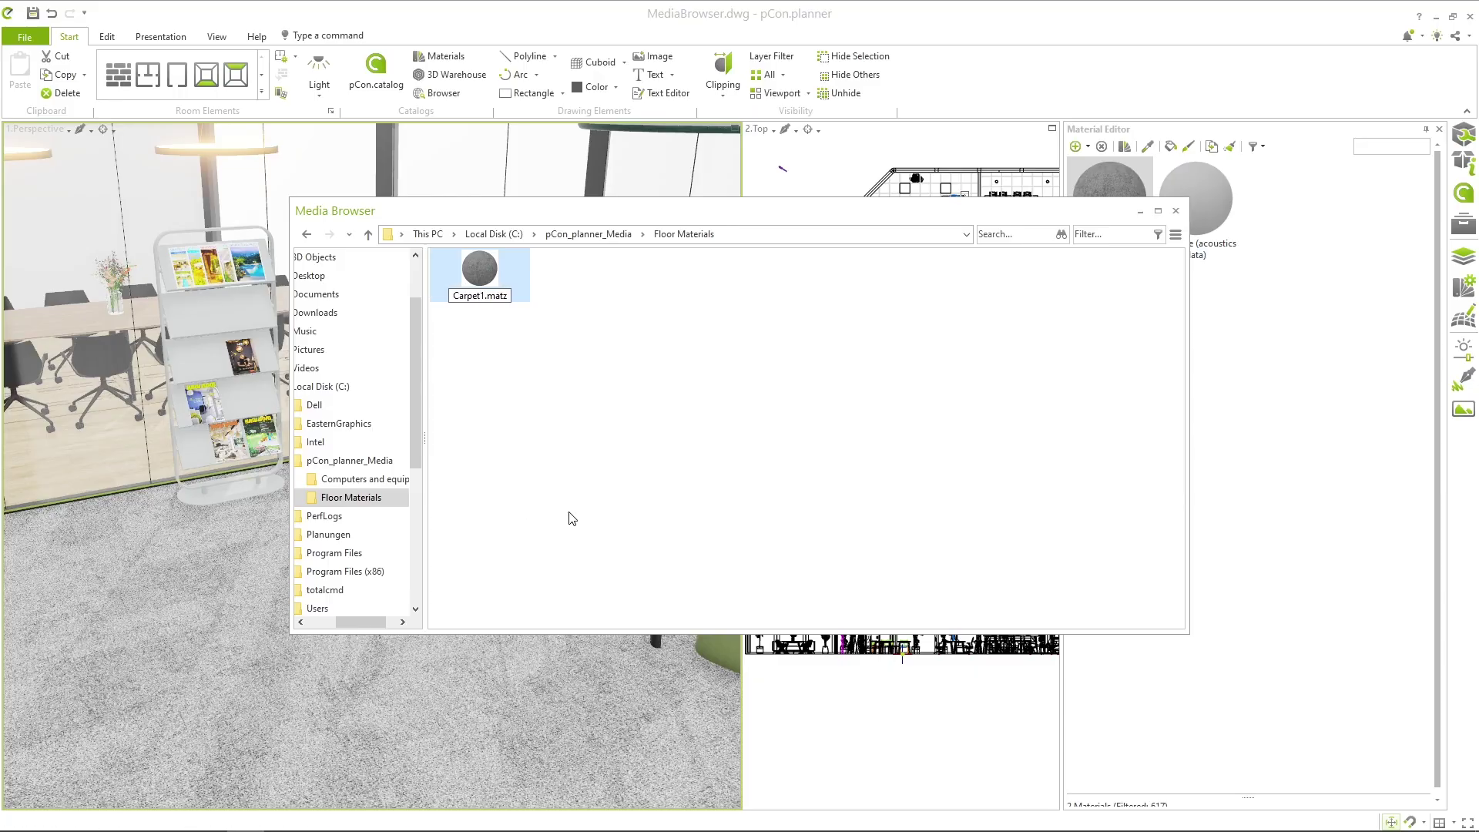
key("Return")
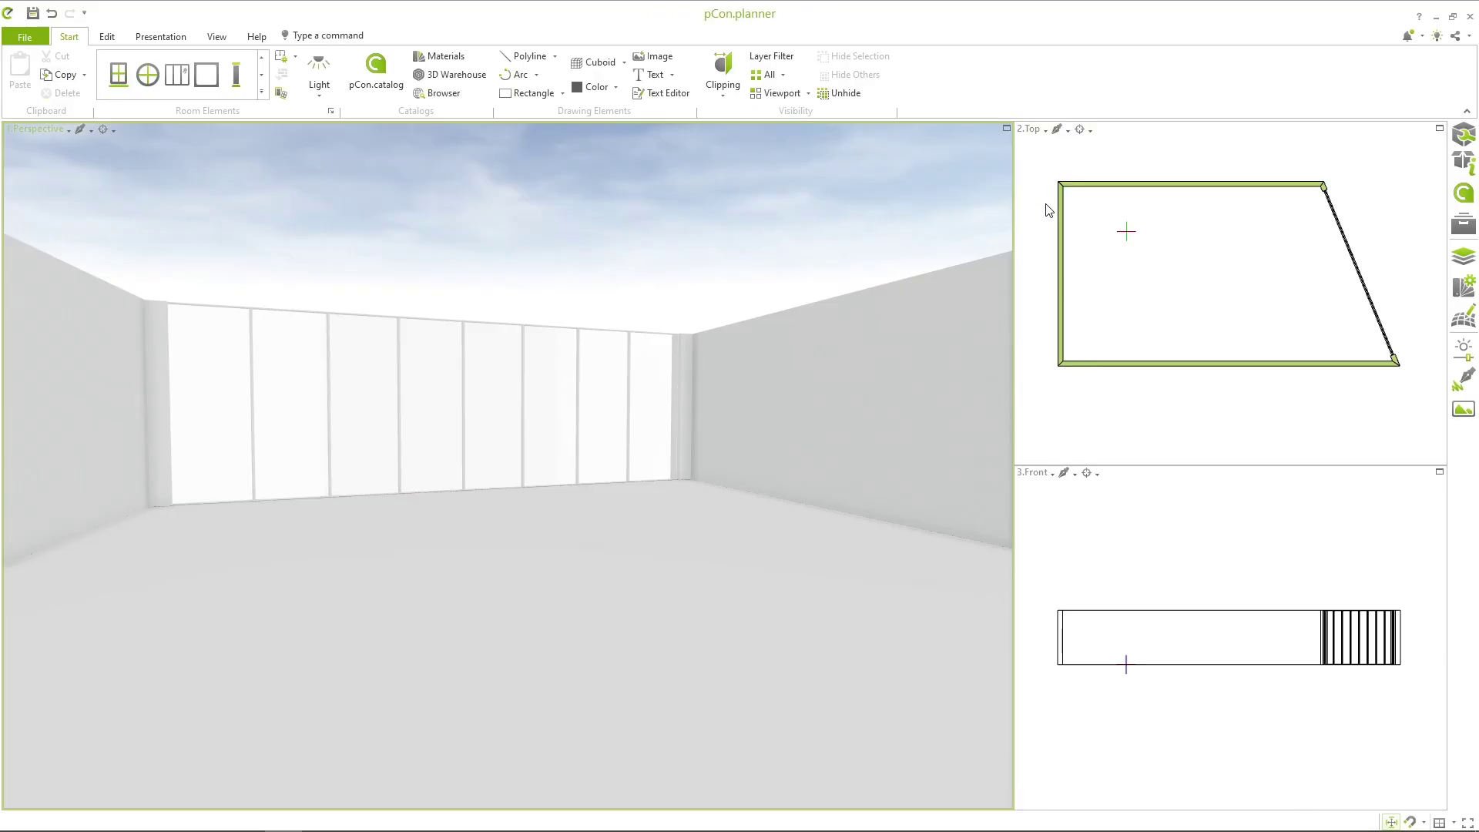
Carpet the empty room's floor with Carpet1.matz from the Floor Materials folder
left_click(1461, 224)
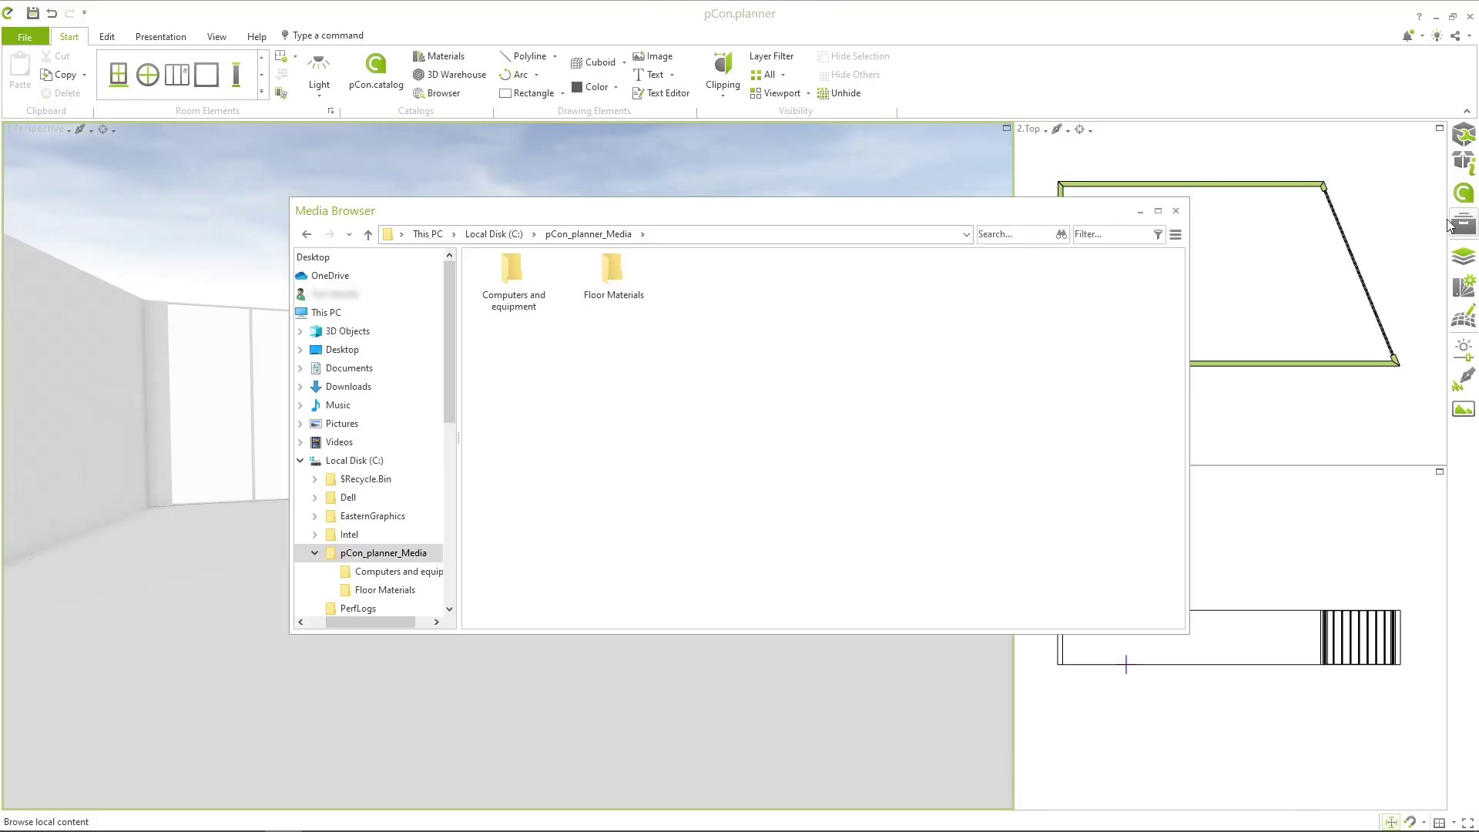
double_click(612, 270)
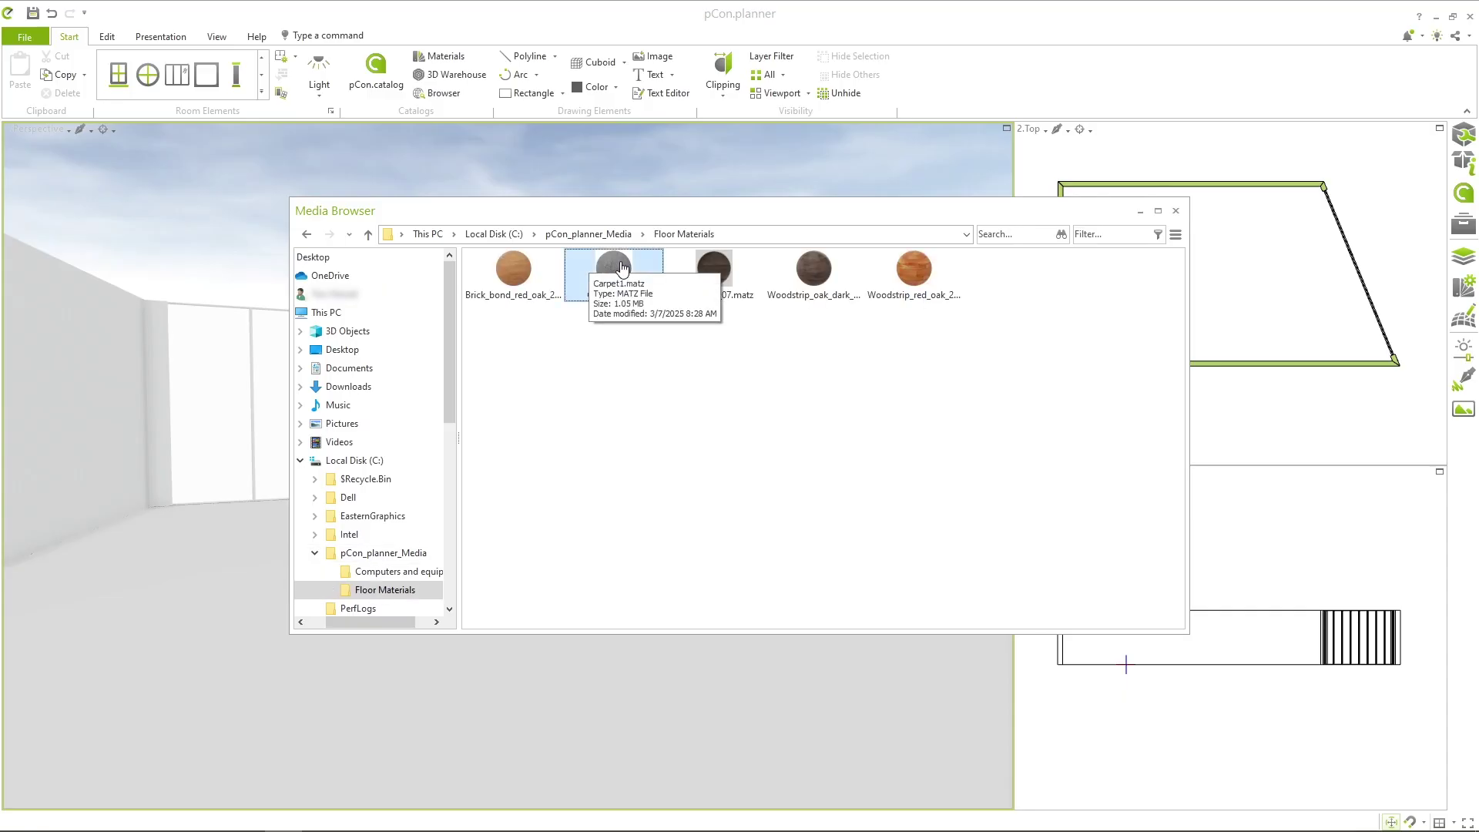
left_click_drag(611, 273, 222, 561)
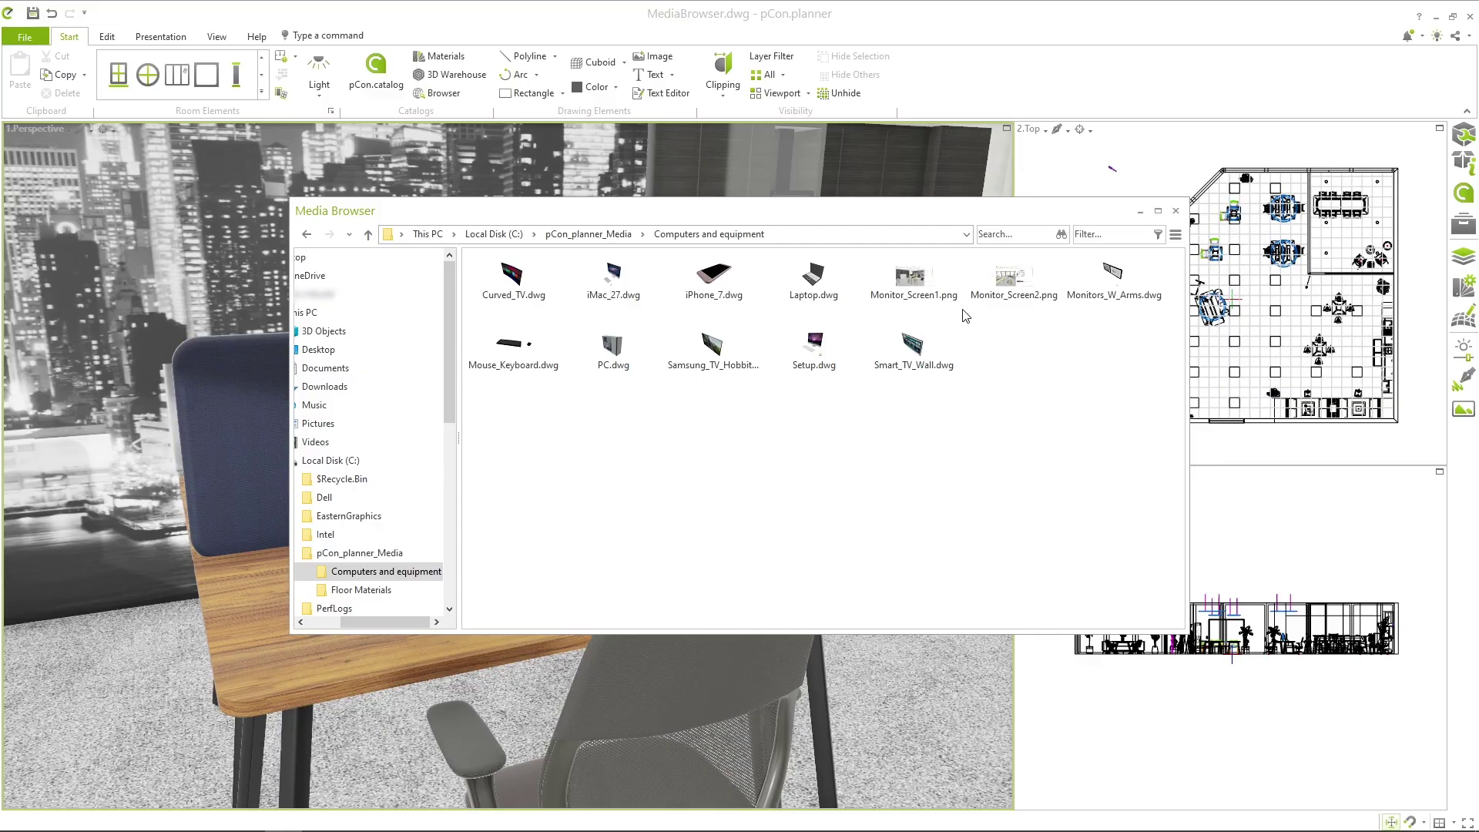
Place Monitor_Screen2.png from Computers and equipment onto the iMac screen
left_click_drag(993, 297, 1018, 278)
left_click(941, 292)
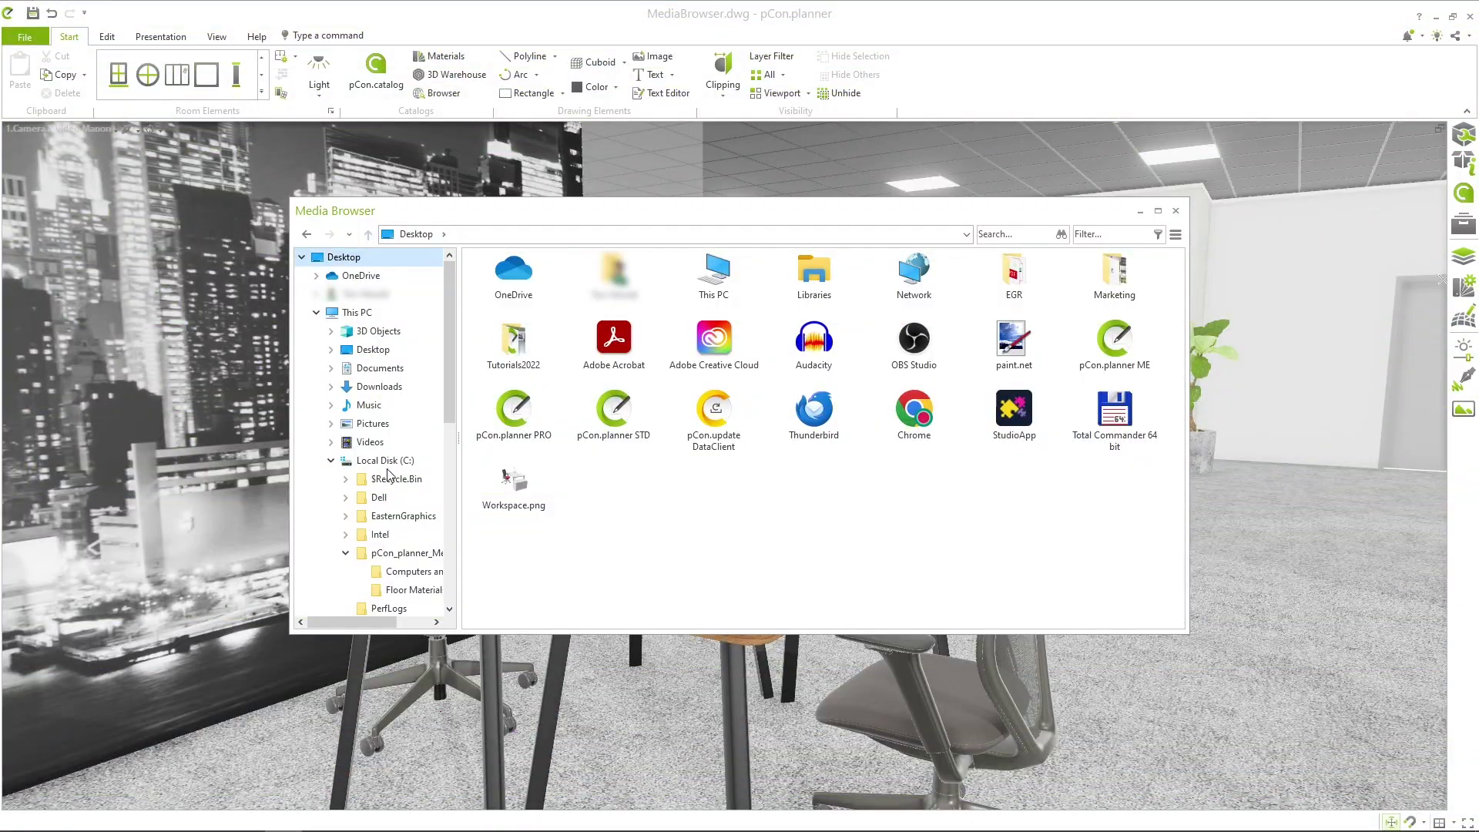
Browse the Furnishing accessories and Layout Renderings folders, then open Office Equipment
left_click(408, 552)
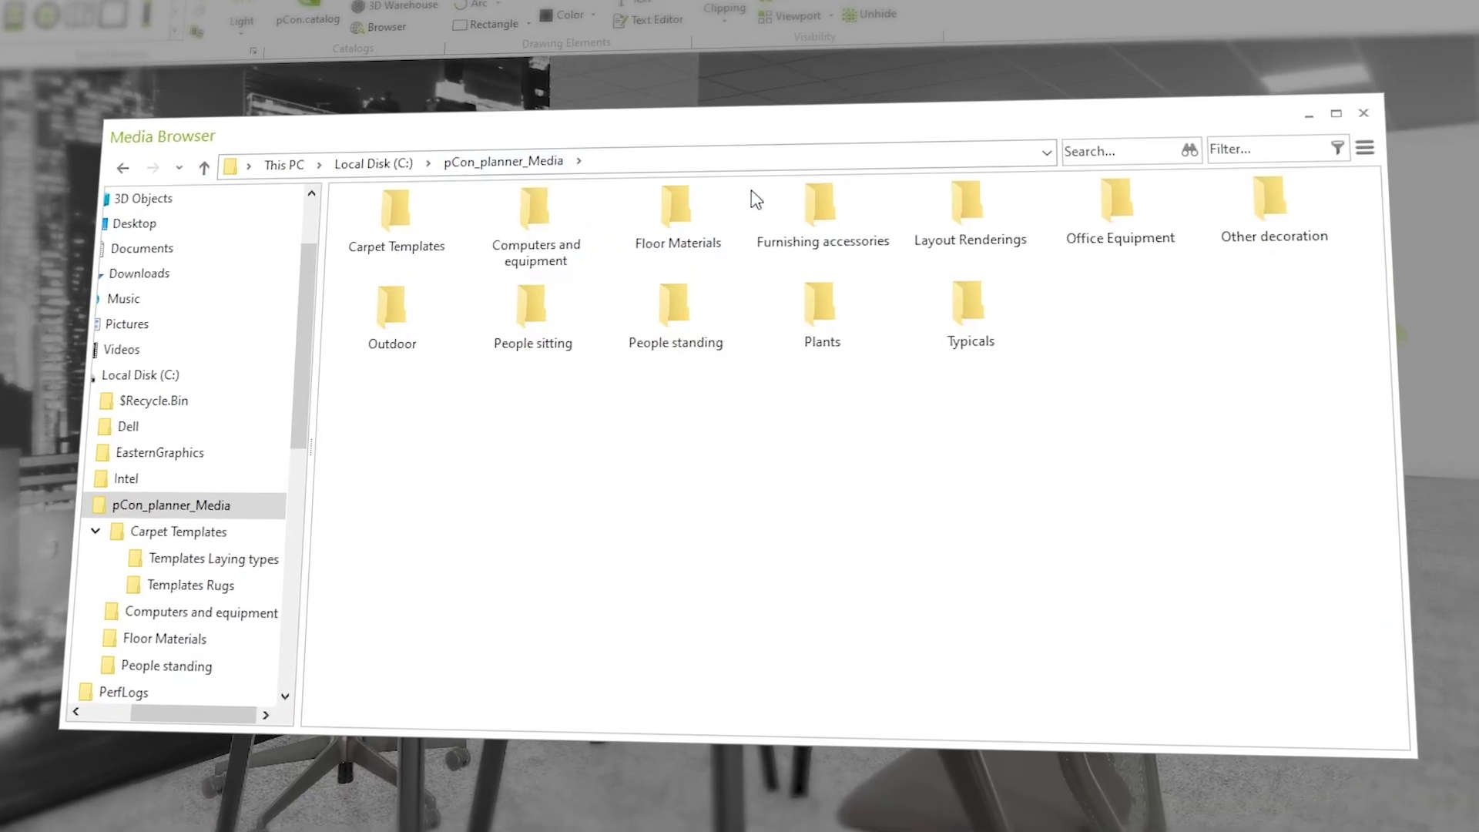
double_click(815, 218)
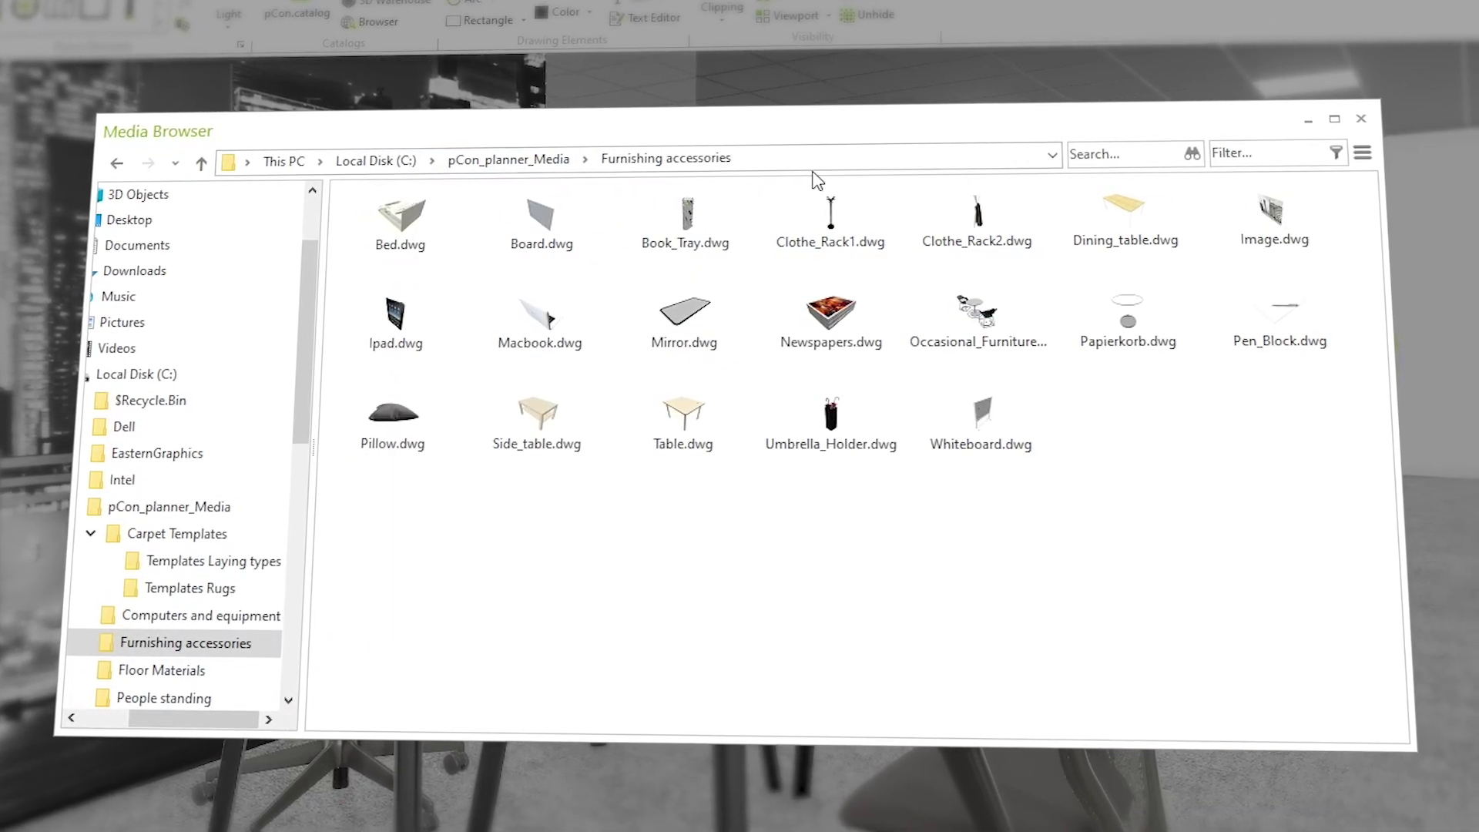
left_click(555, 161)
double_click(971, 212)
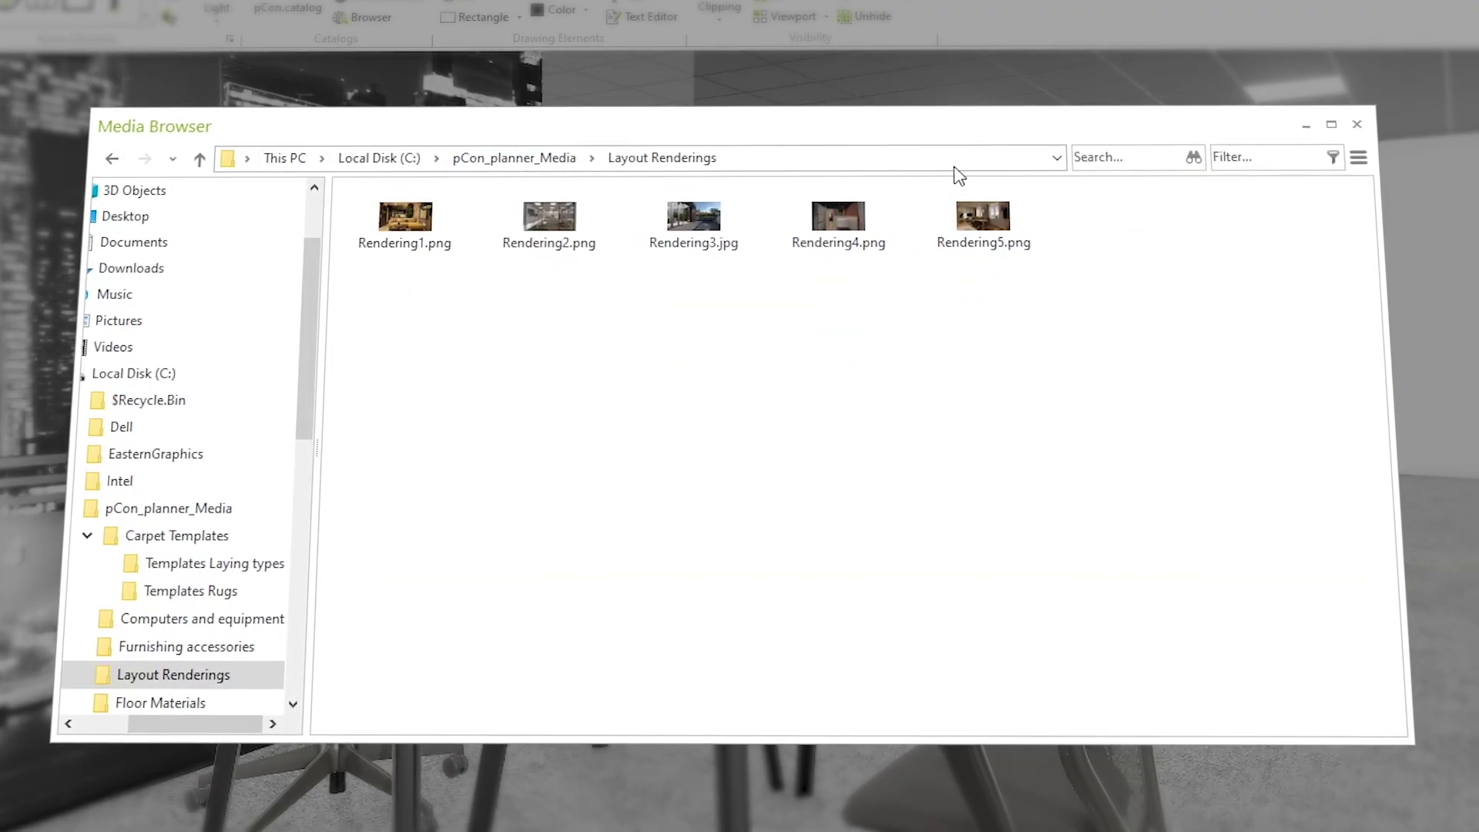
left_click(566, 158)
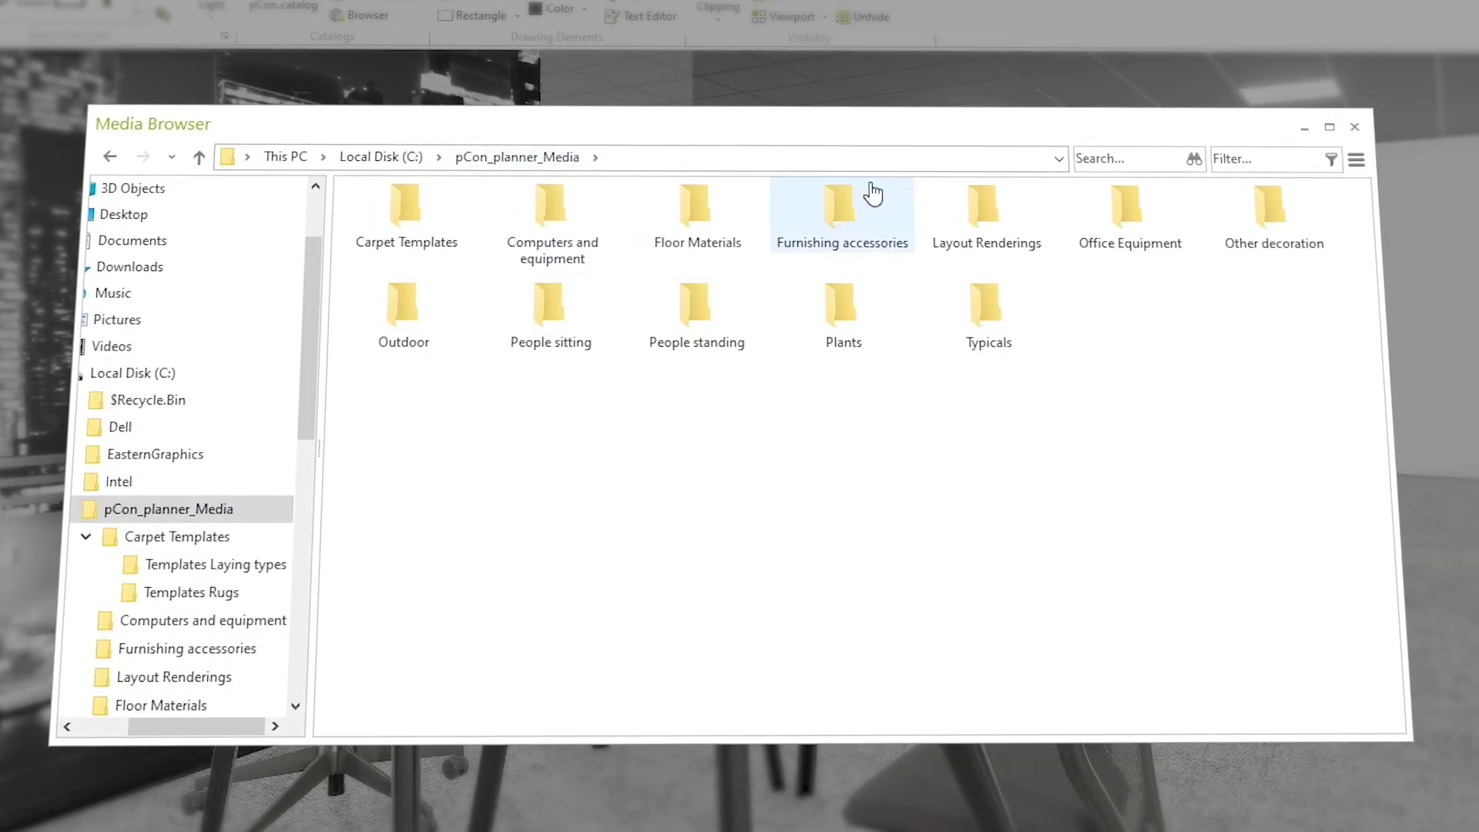
double_click(1126, 207)
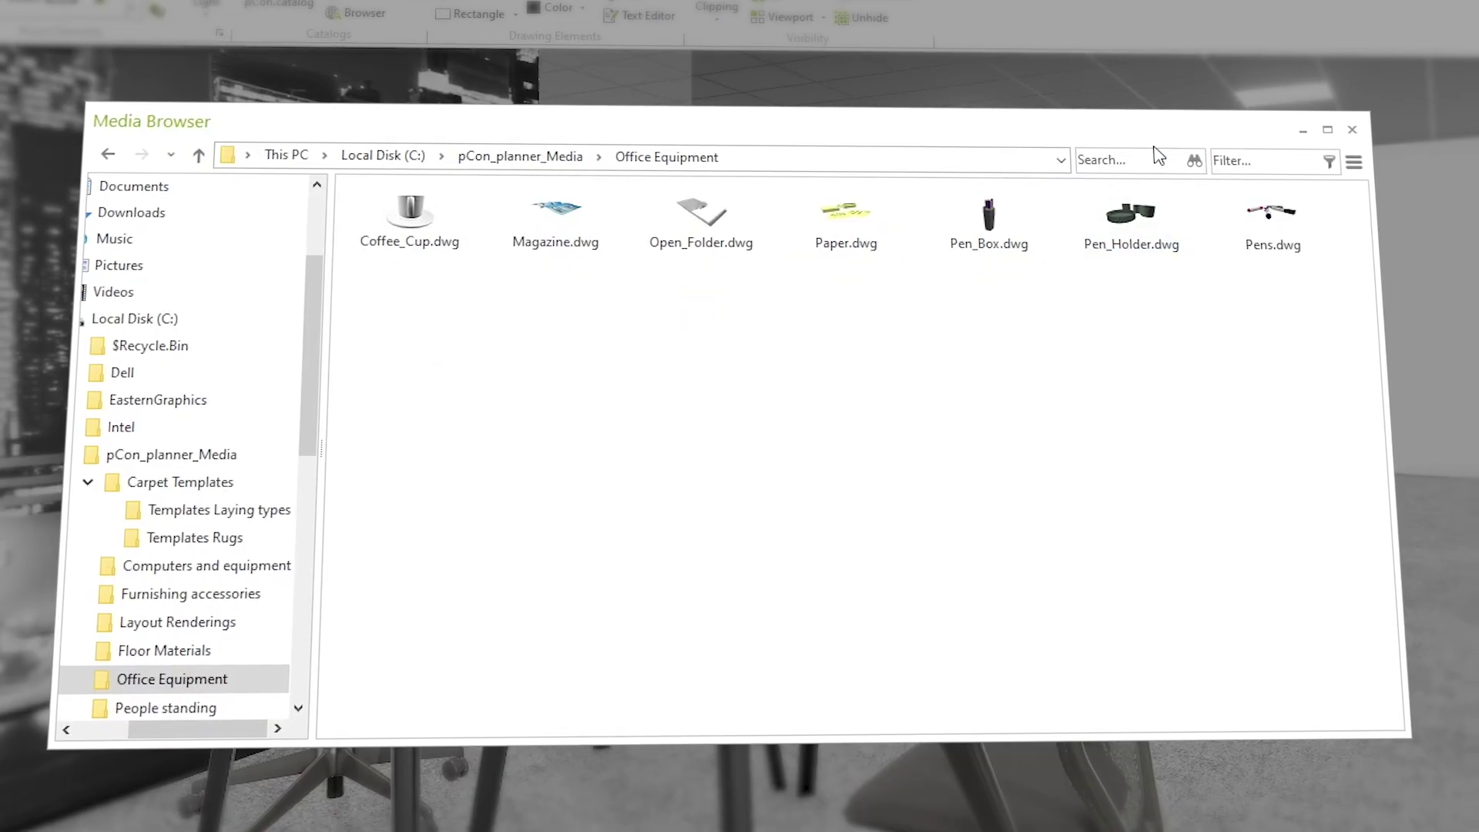